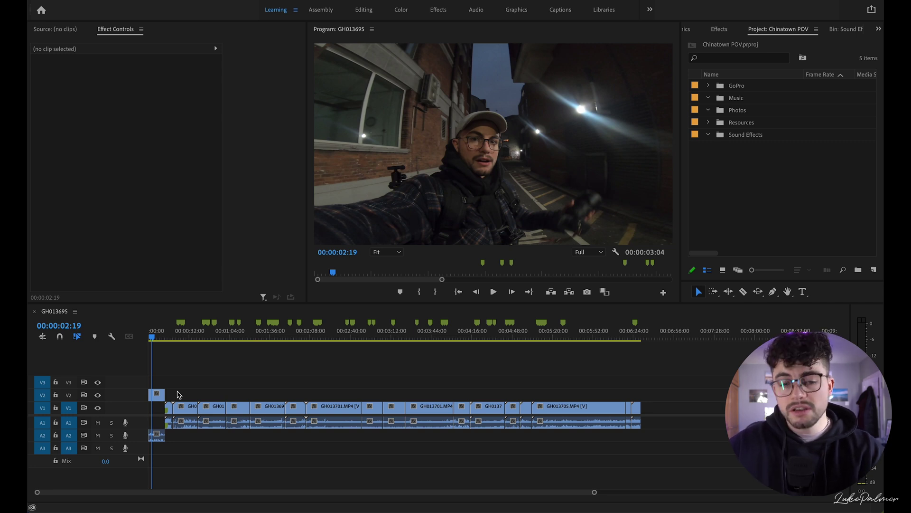
Step: Select the short V2 clip, then play the GH013695 sequence from the start
click(160, 396)
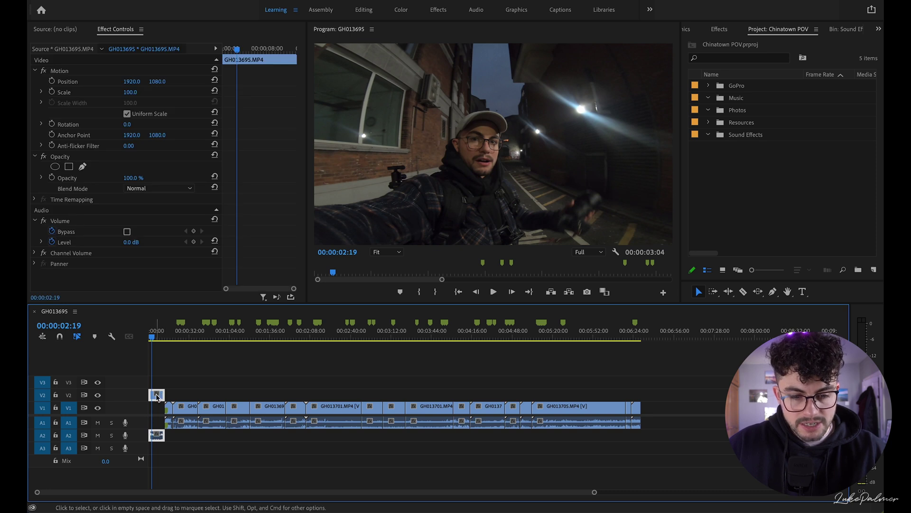
right_click(156, 397)
key(Escape)
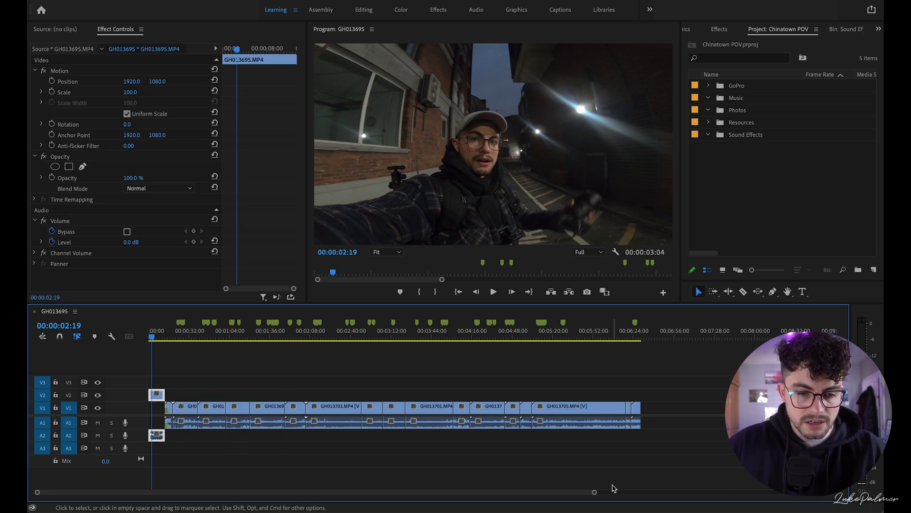
scroll(472, 490, up, 5)
key(Home)
key(space)
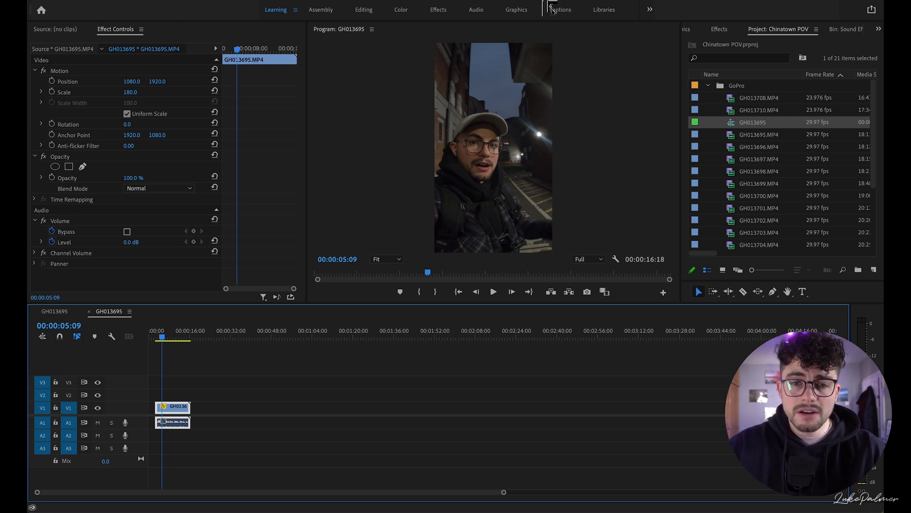
Step: Switch to the Captions workspace and start transcribing the GH013695 sequence
click(561, 11)
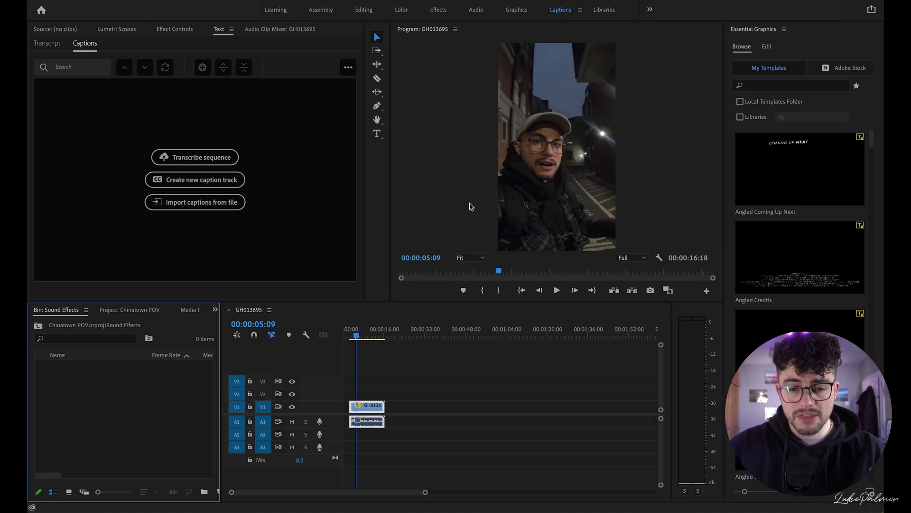
click(453, 304)
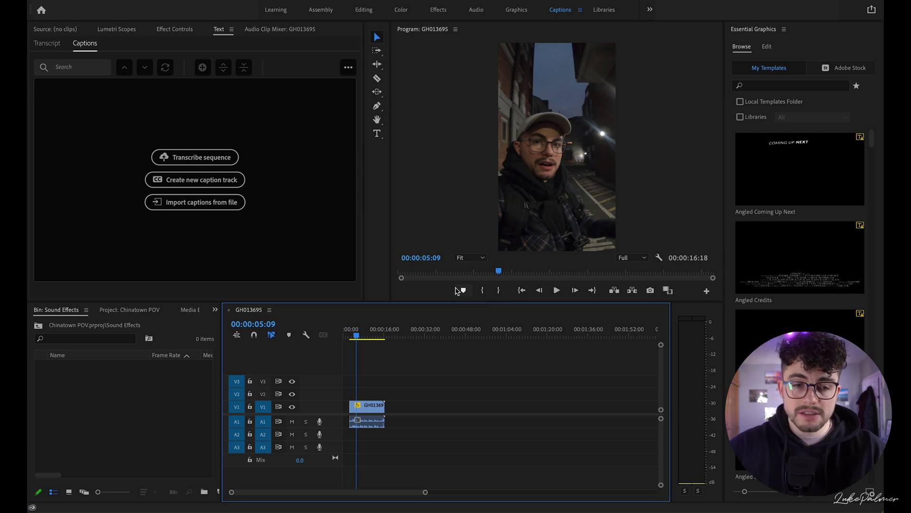
key(End)
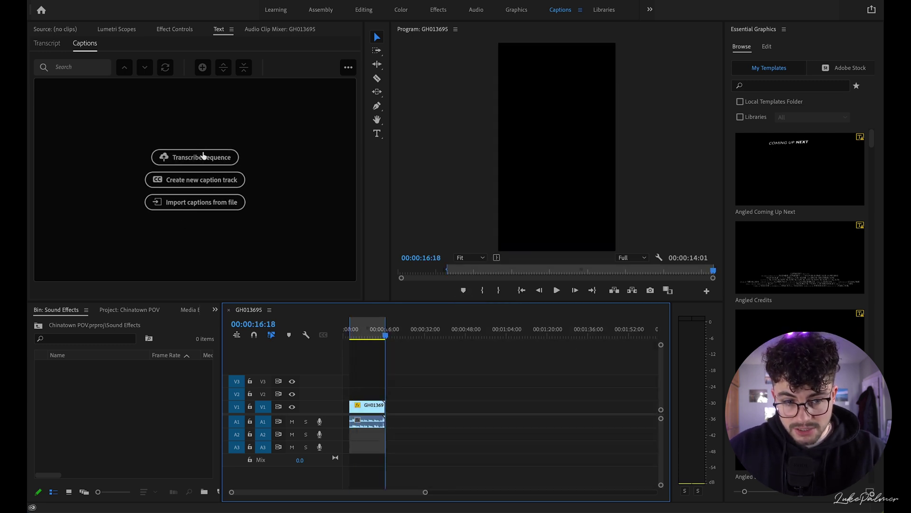
click(209, 164)
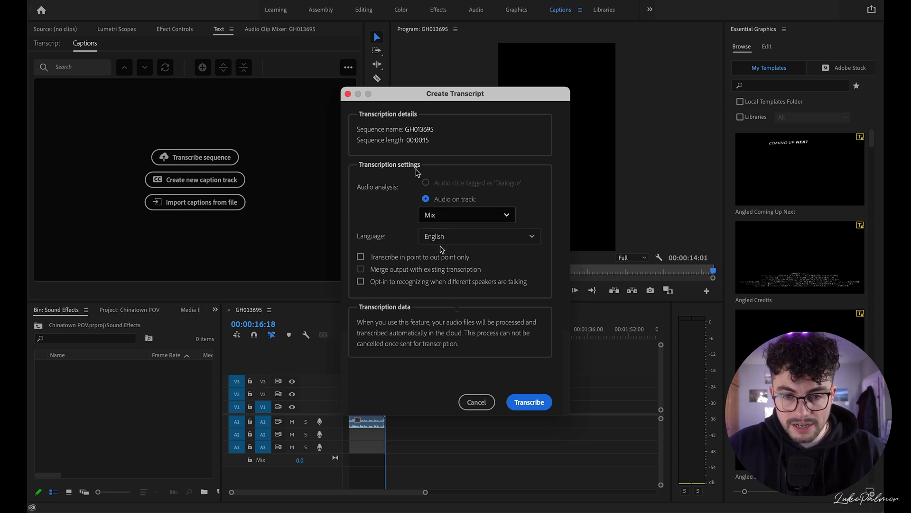
Step: Keep Mix as the transcription audio and set the language to English (UK)
click(455, 214)
click(453, 214)
click(449, 215)
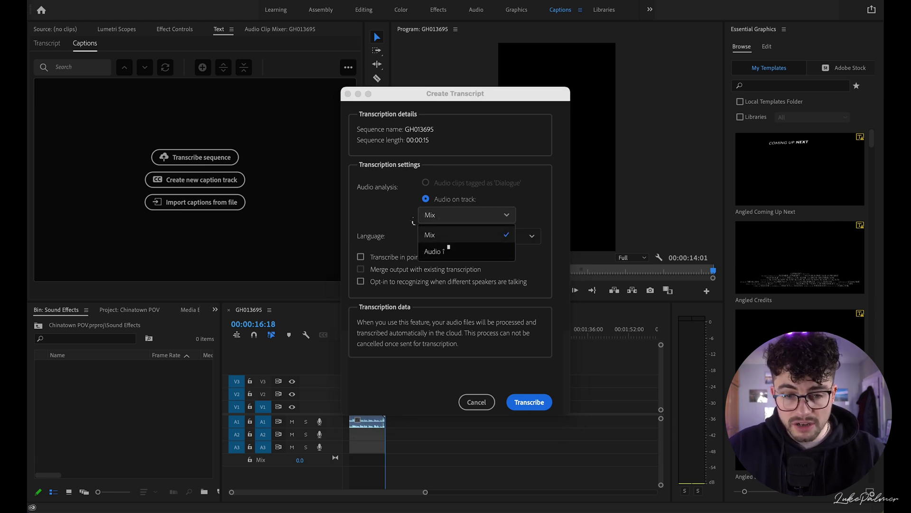
click(382, 204)
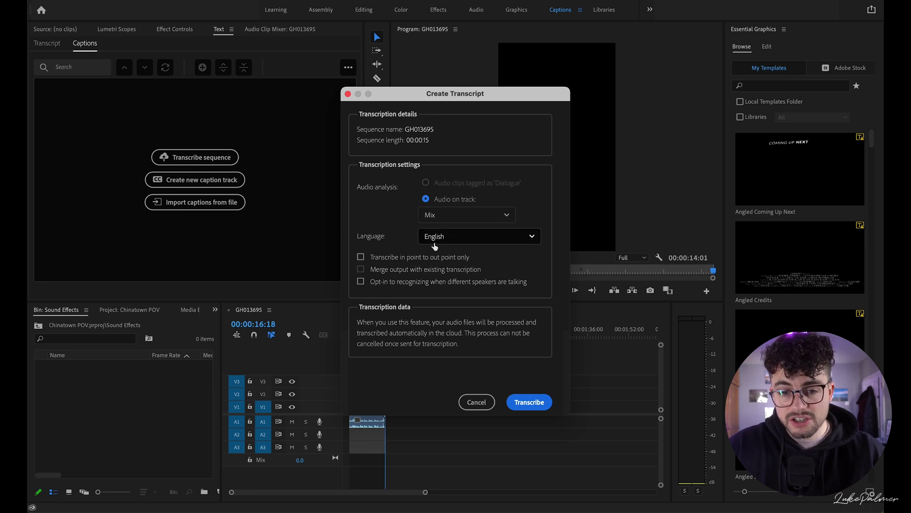
click(455, 238)
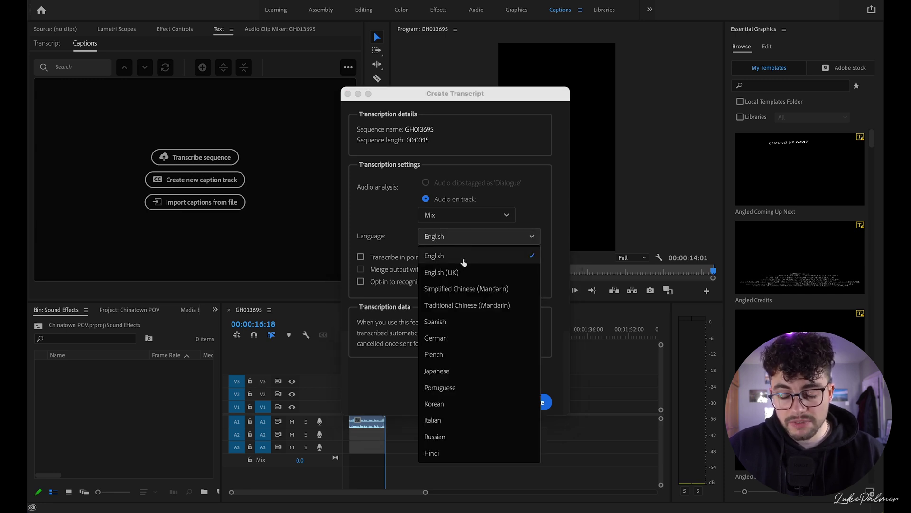
click(464, 273)
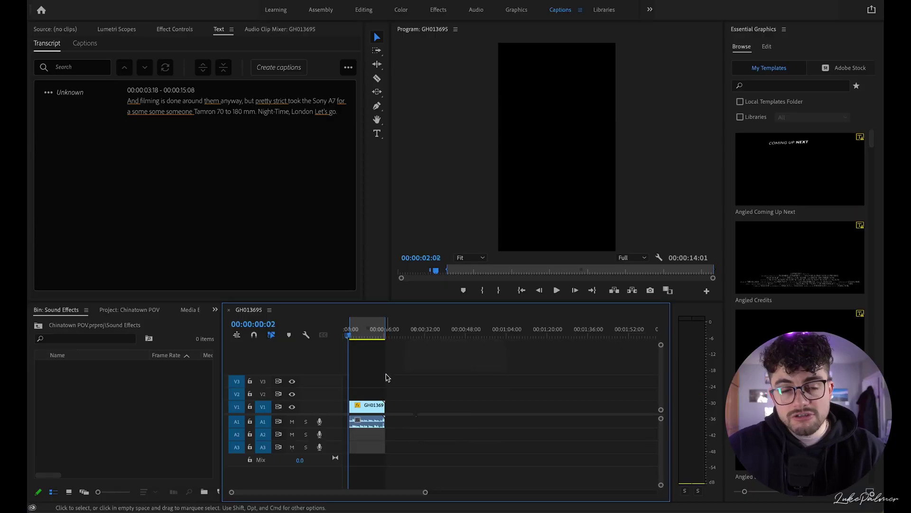
key(space)
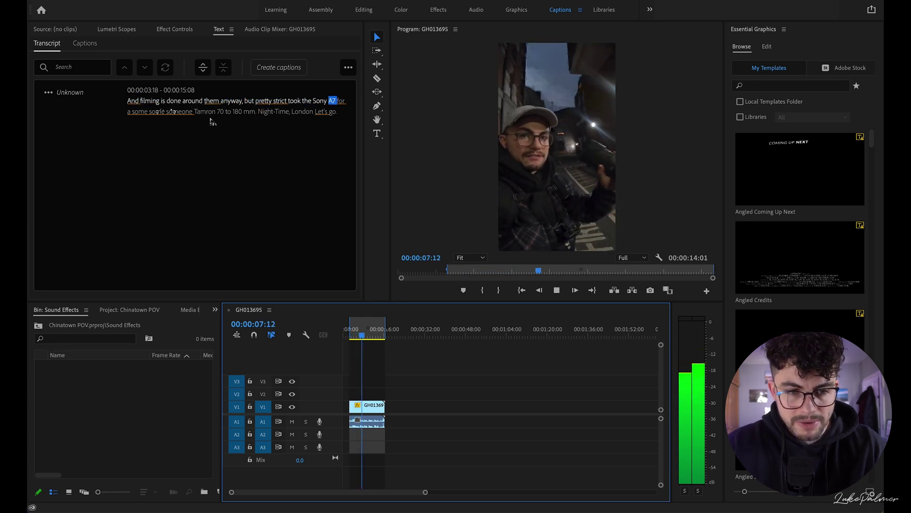
key(space)
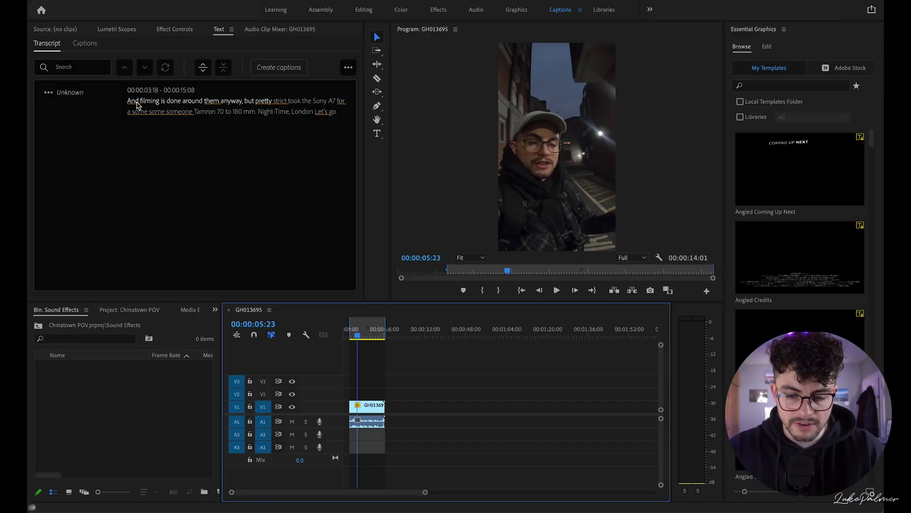
Step: Capitalise 'Filming' in the transcript and replay the Sony A7iii passage to check it
click(135, 102)
click(138, 104)
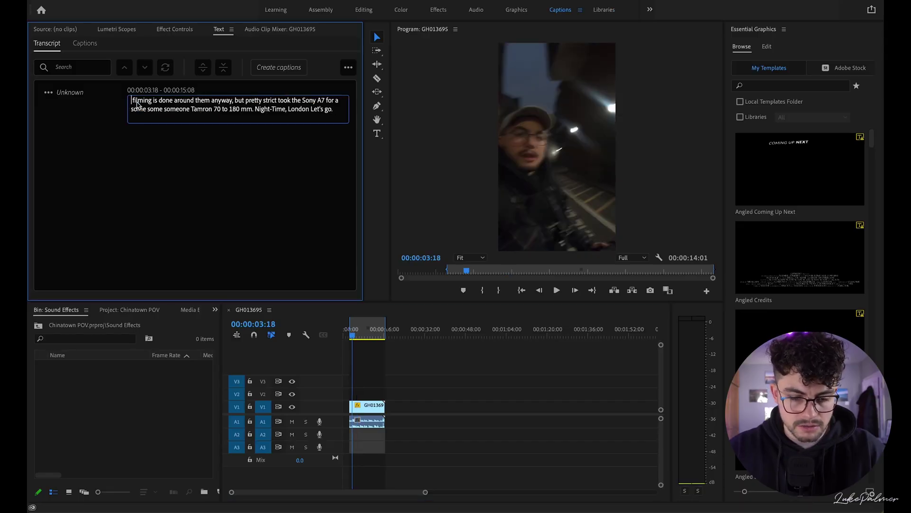
key(BackSpace)
text(F)
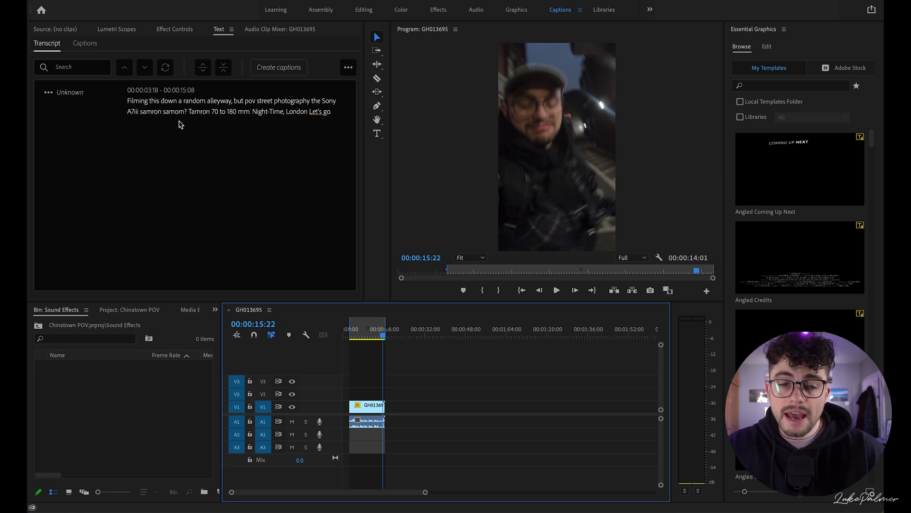
click(358, 332)
key(space)
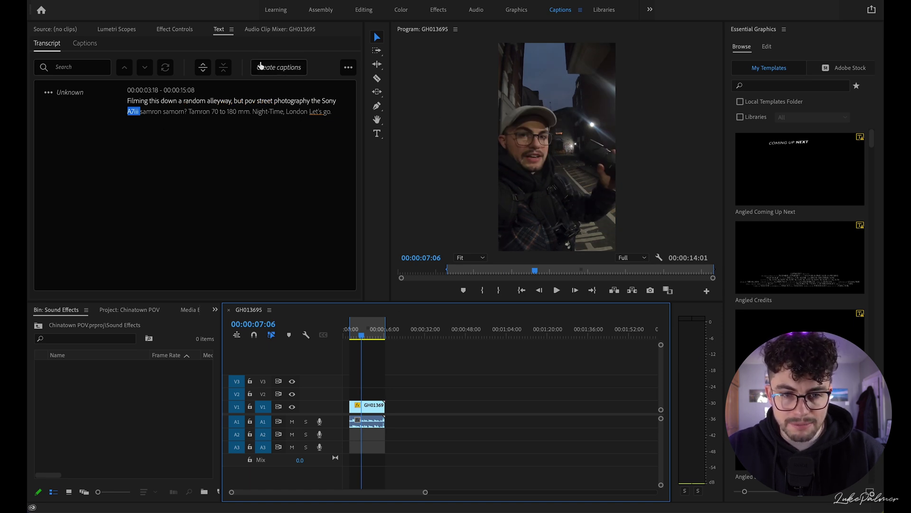
Step: Create subtitle captions from the transcript using the Subtitle Default preset
click(297, 73)
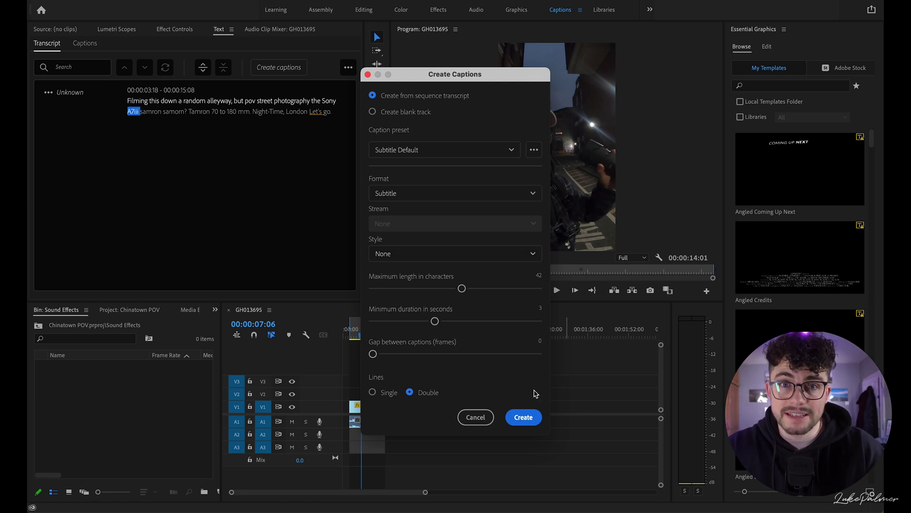
click(526, 418)
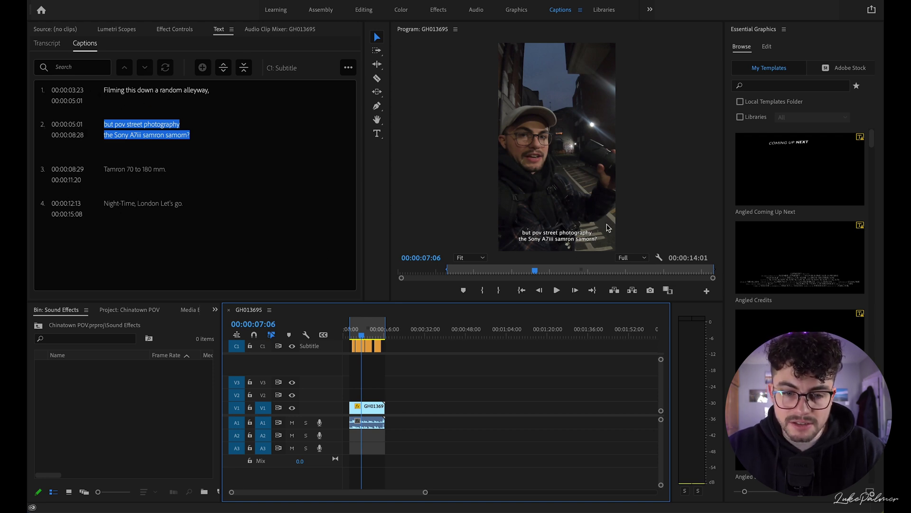
Step: Select and preview the first caption, 'Filming this down a random alleyway,'
click(357, 337)
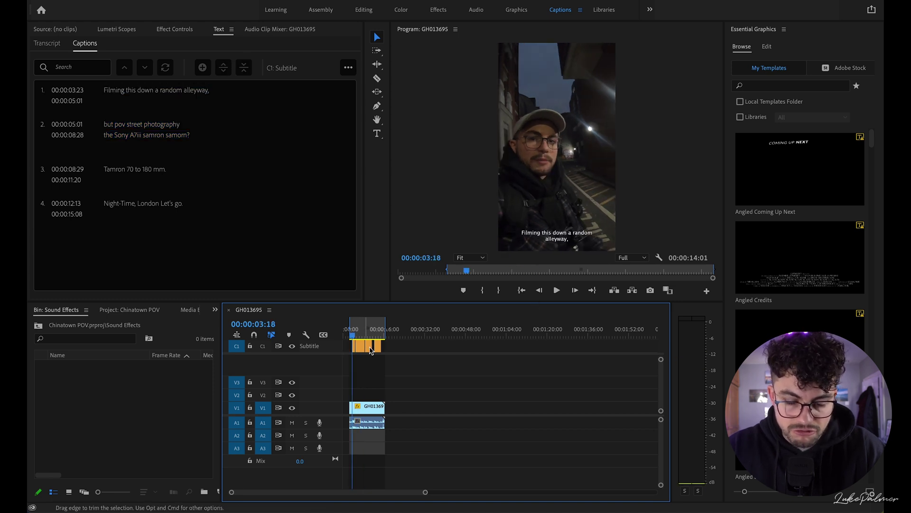
key(space)
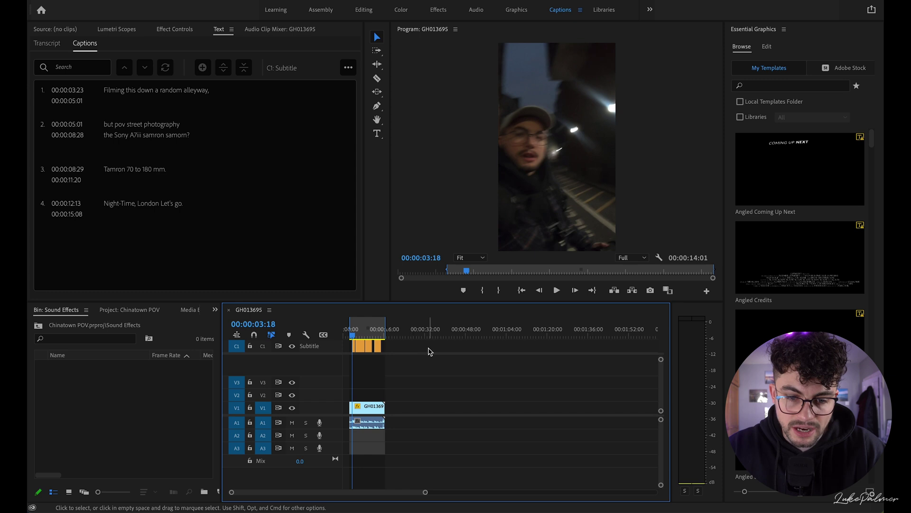
key(End)
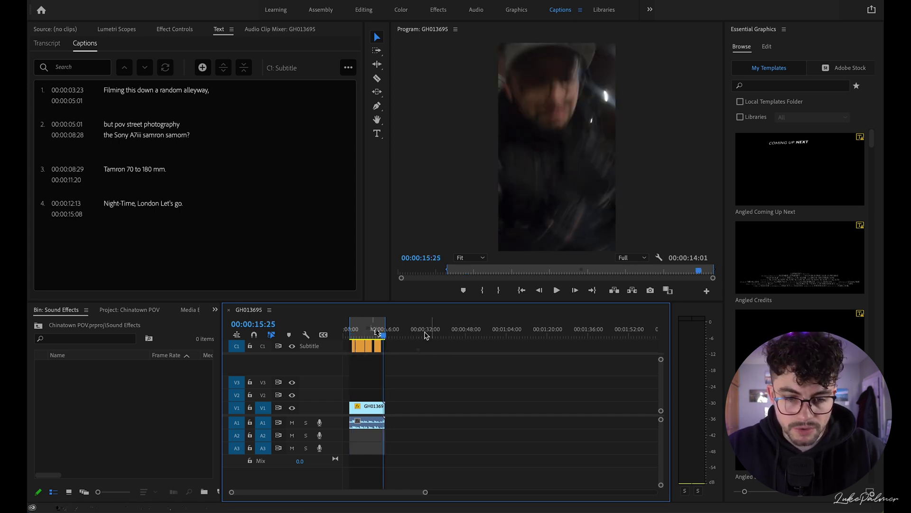
click(355, 337)
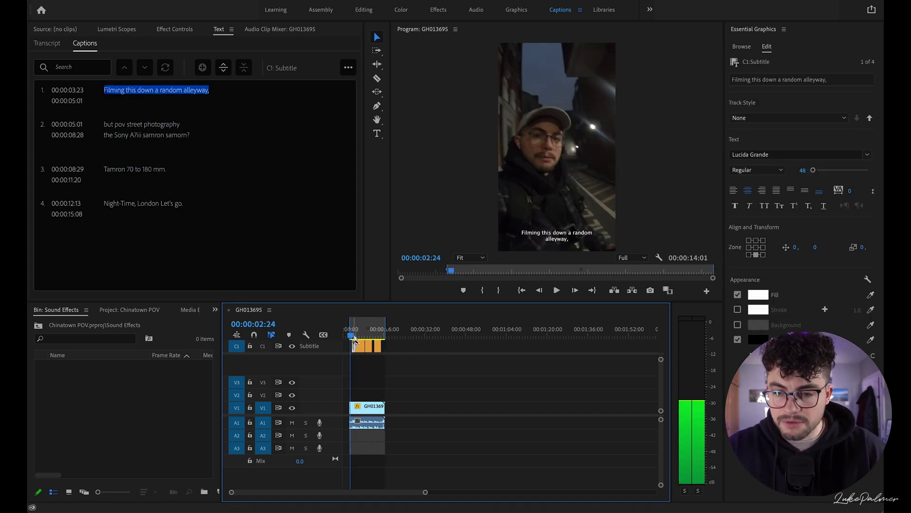
key(space)
key(space)
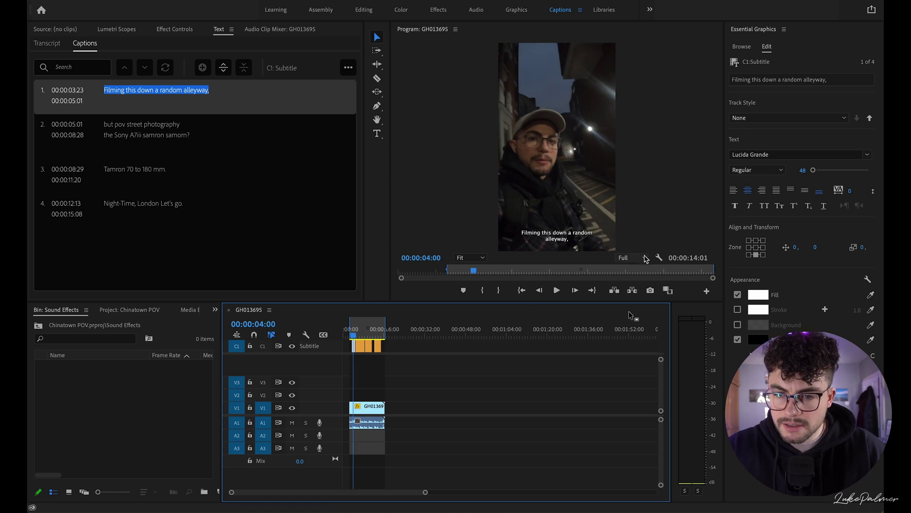
Step: Set the caption font to Arial Bold
click(867, 154)
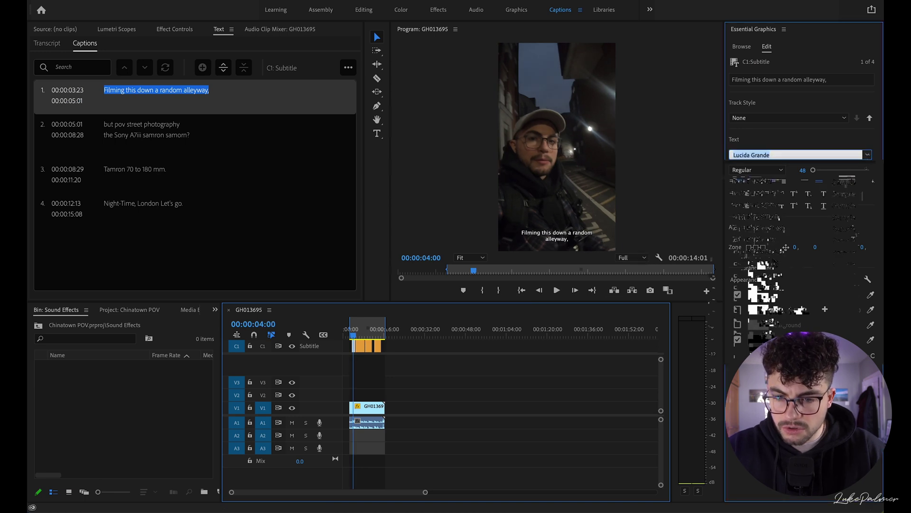
click(751, 286)
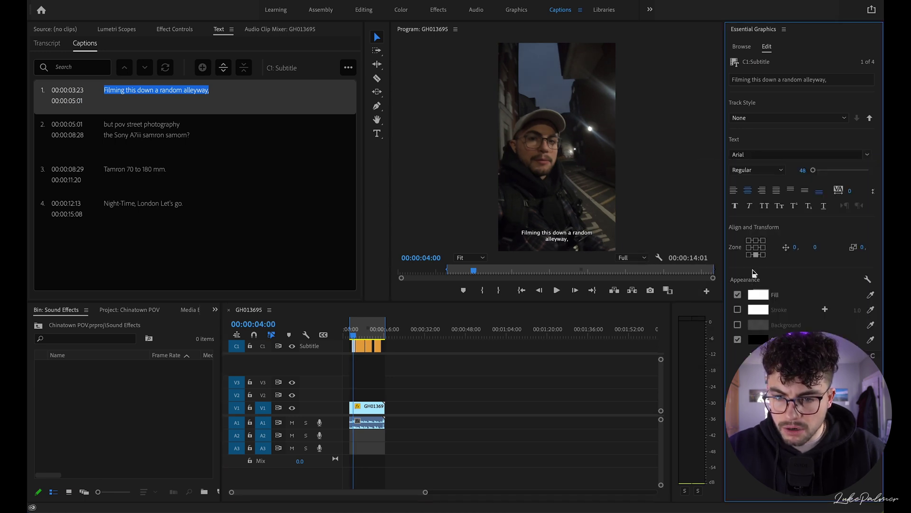
click(759, 170)
click(748, 203)
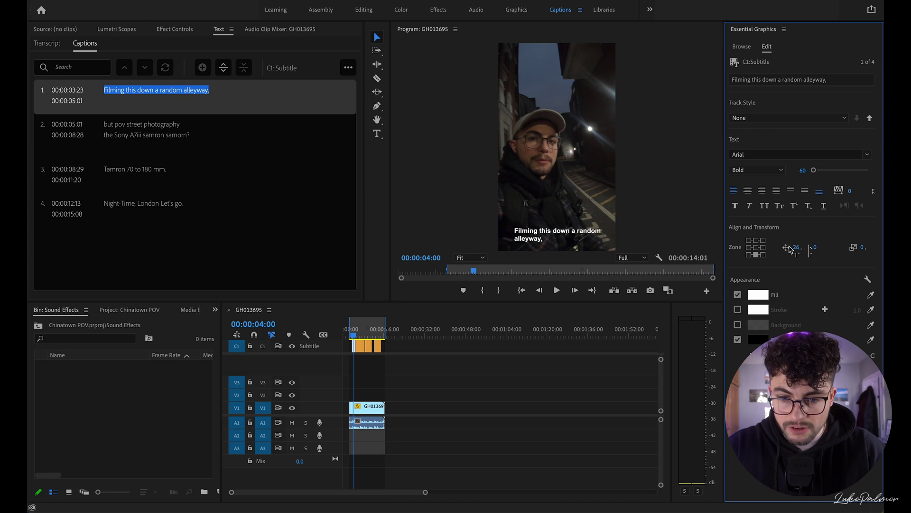
Step: Centre the caption at horizontal offset 0 and raise it to vertical position -706
drag(827, 247, 796, 249)
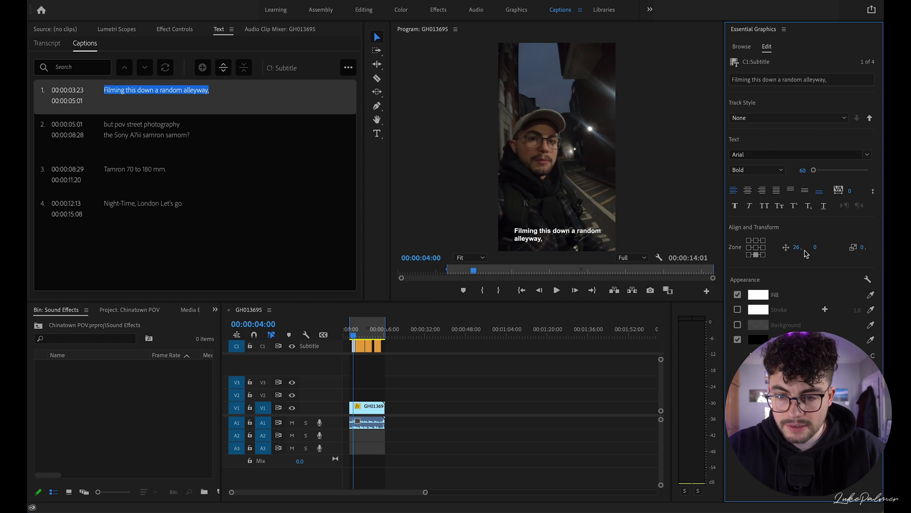
drag(815, 251, 783, 225)
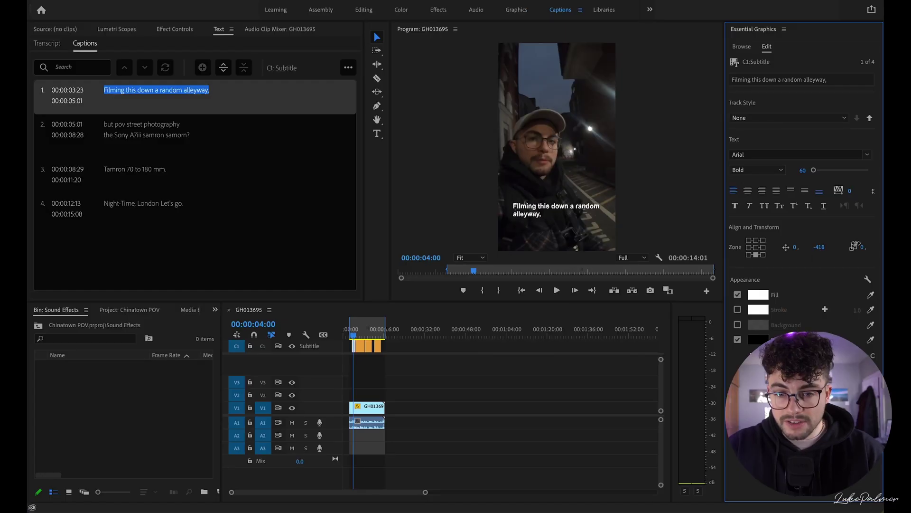
drag(624, 257, 729, 262)
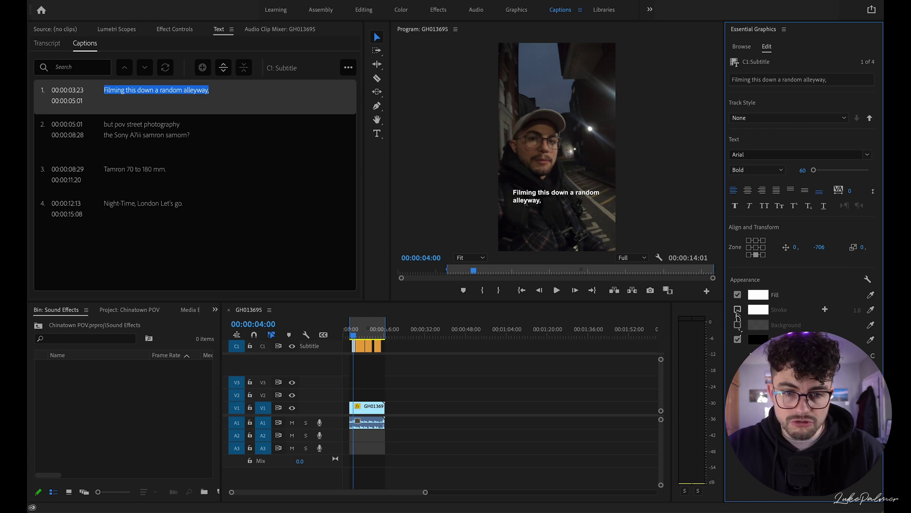
Step: Pick a new caption stroke colour in the Color Picker and confirm it
click(764, 311)
click(356, 152)
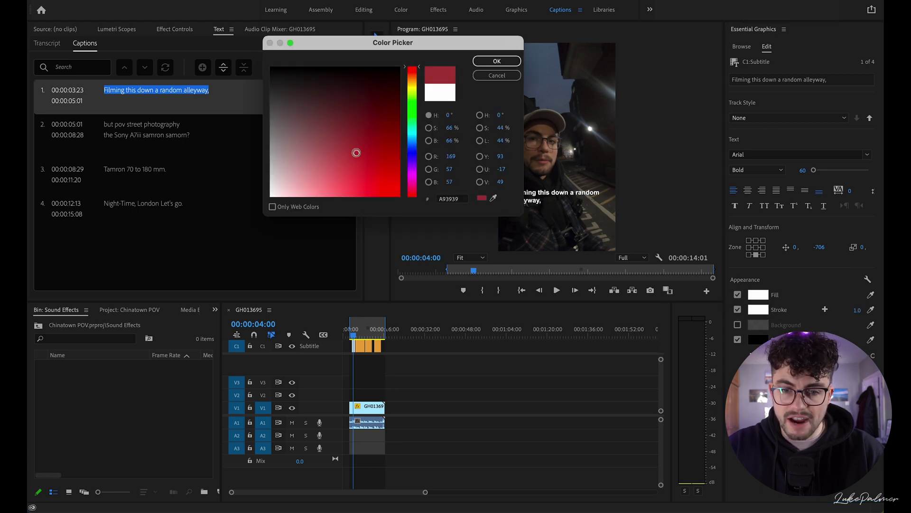
drag(356, 153, 401, 65)
click(497, 60)
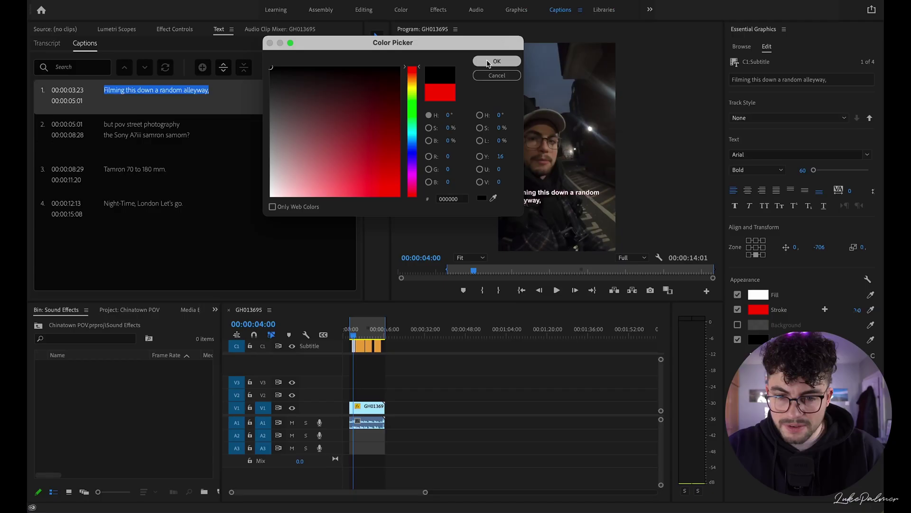
key(Escape)
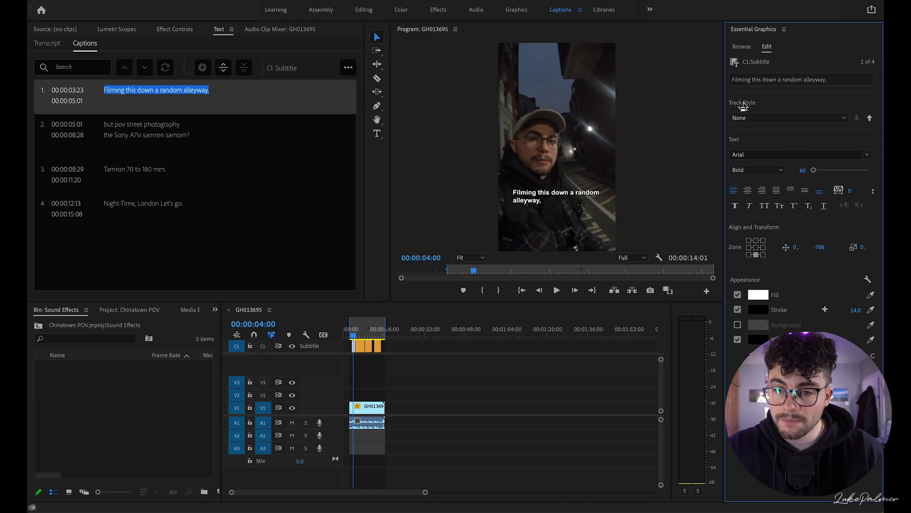
Step: Save the caption look as track style 'Reel/TikTok/YTS Captions' and return to the transcript
click(757, 119)
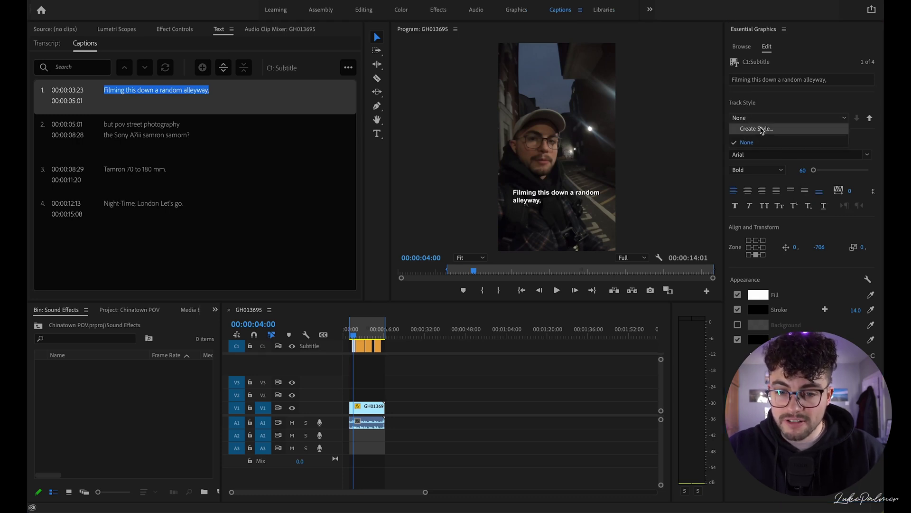
click(757, 129)
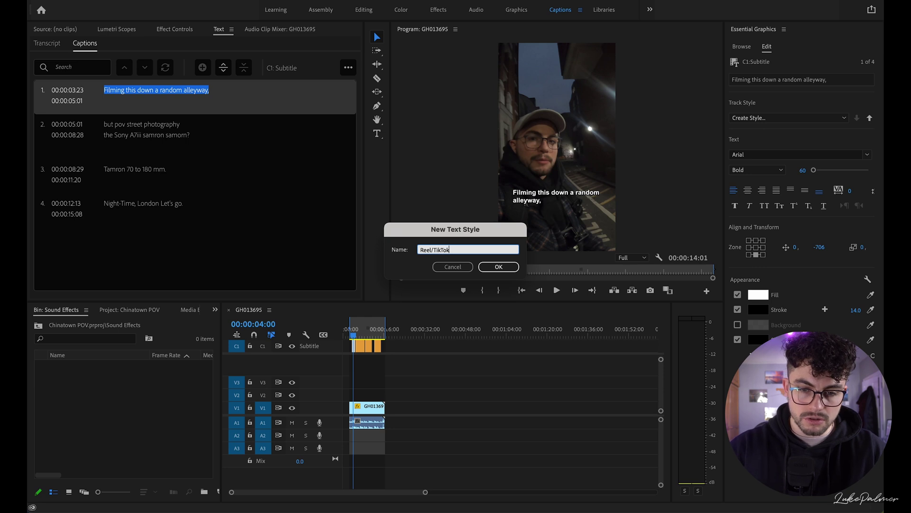
text(S Captions)
key(Return)
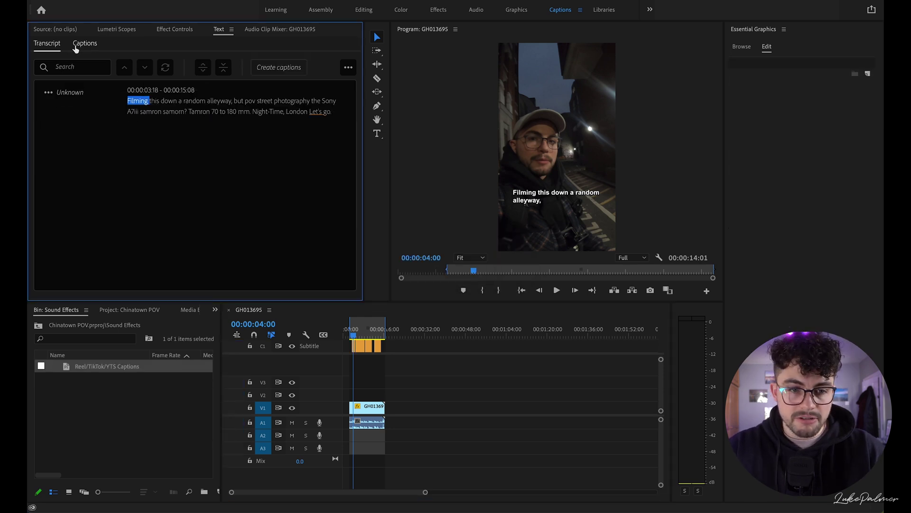
click(48, 43)
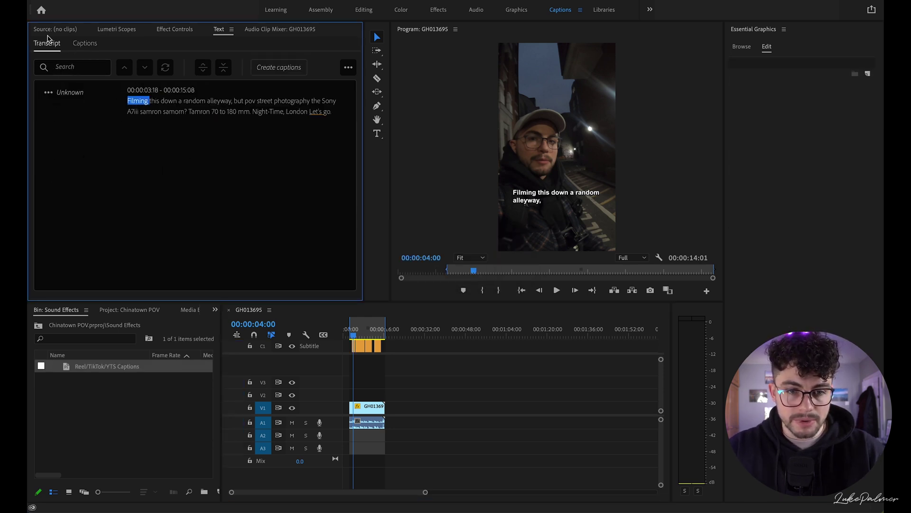
click(295, 74)
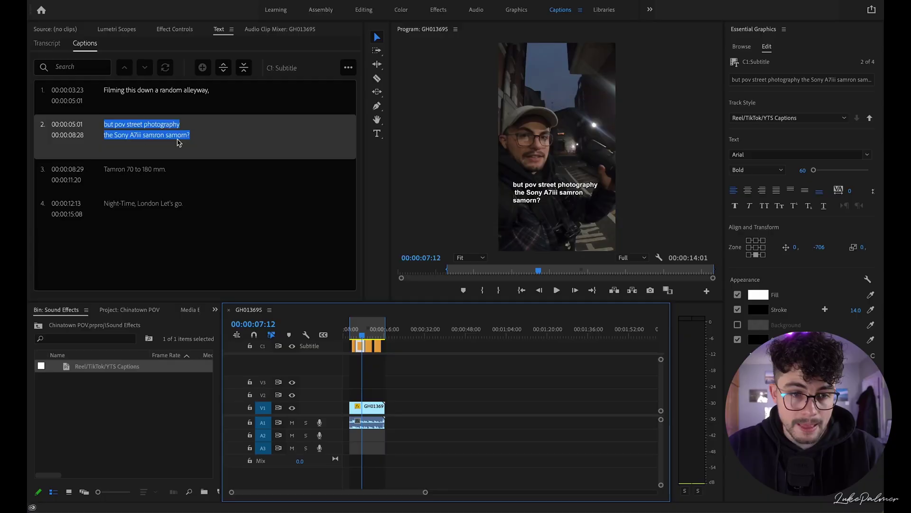
Step: Delete the stray space before 'the Sony A7iii' in caption 2, then review the captions
click(112, 139)
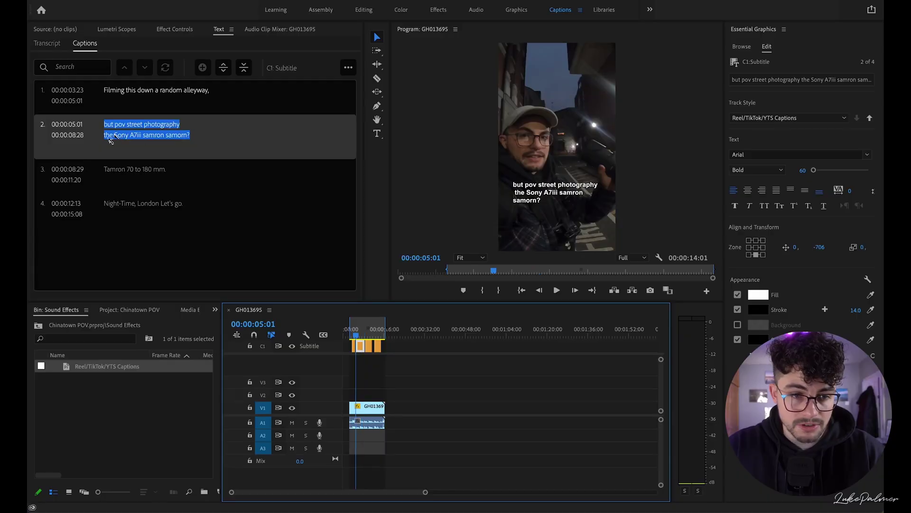
double_click(110, 137)
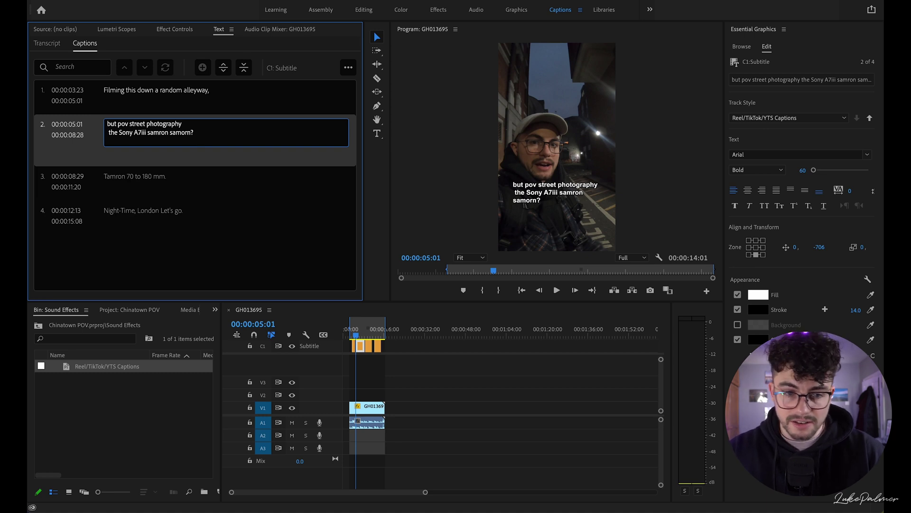
key(BackSpace)
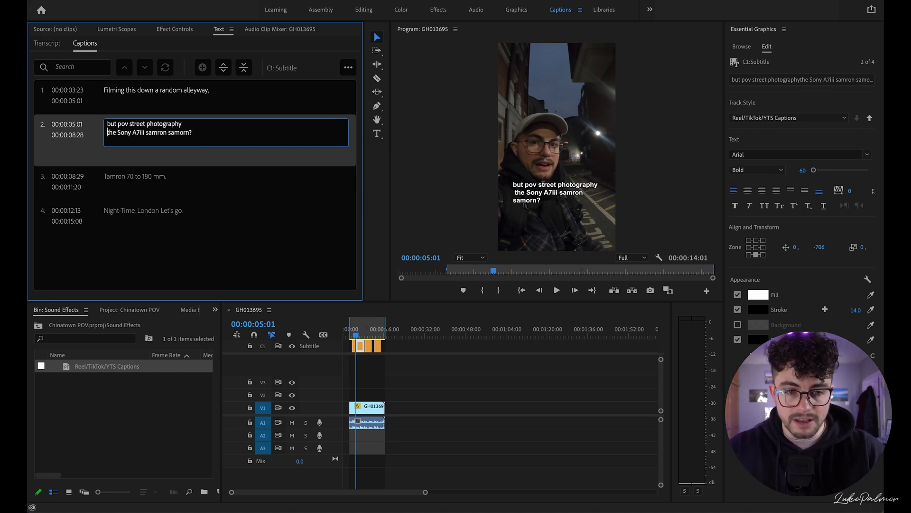
key(Return)
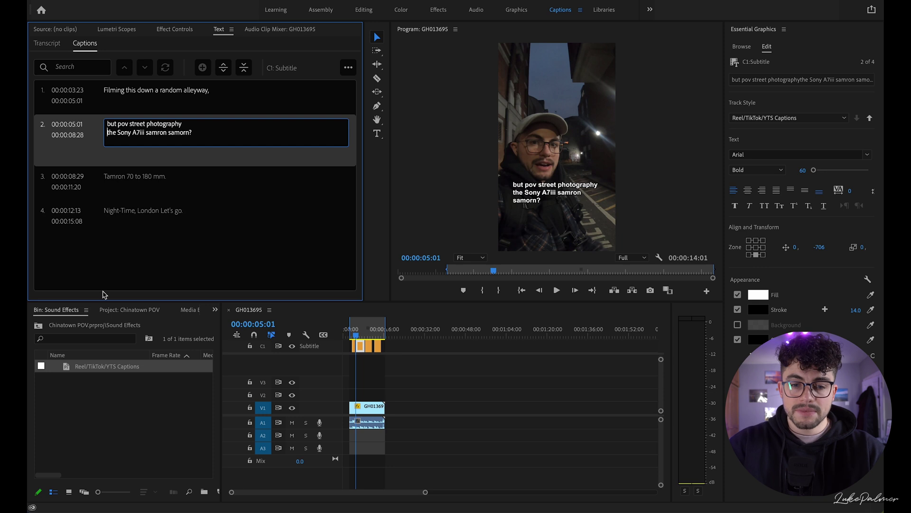
click(480, 393)
drag(358, 333, 385, 339)
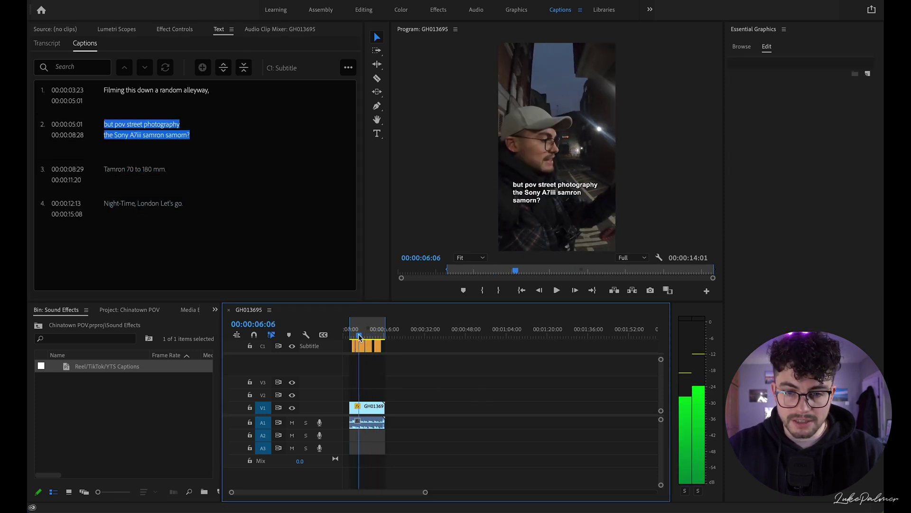
Step: In Export Settings for GH013695.mp4, set the Captions export option to Burn Captions Into Video
key(super+m)
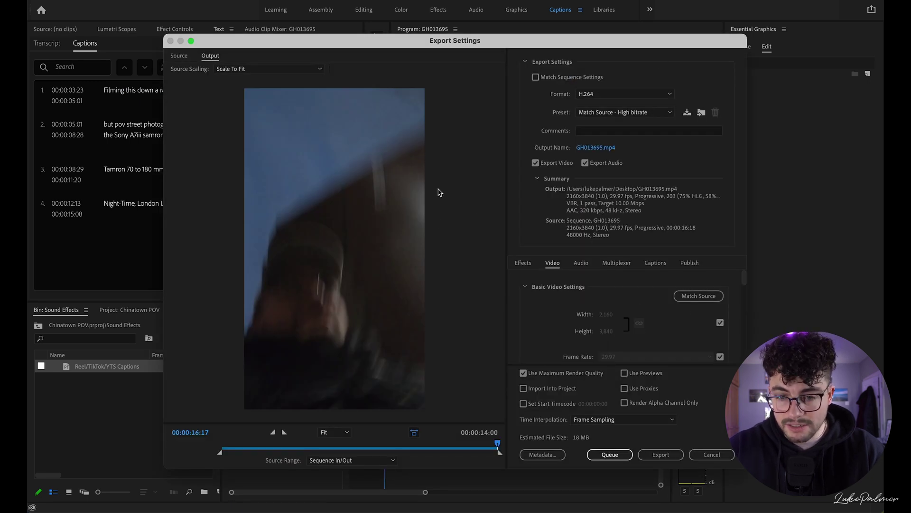
click(656, 264)
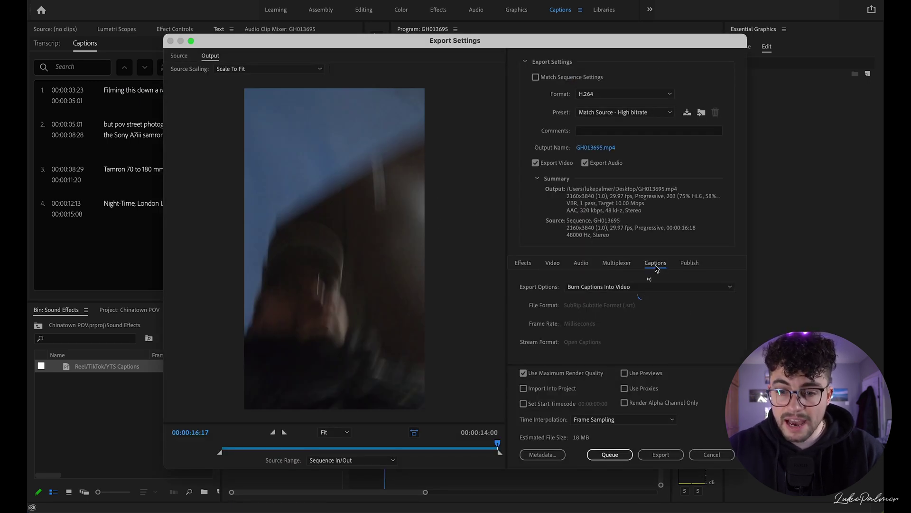
click(602, 288)
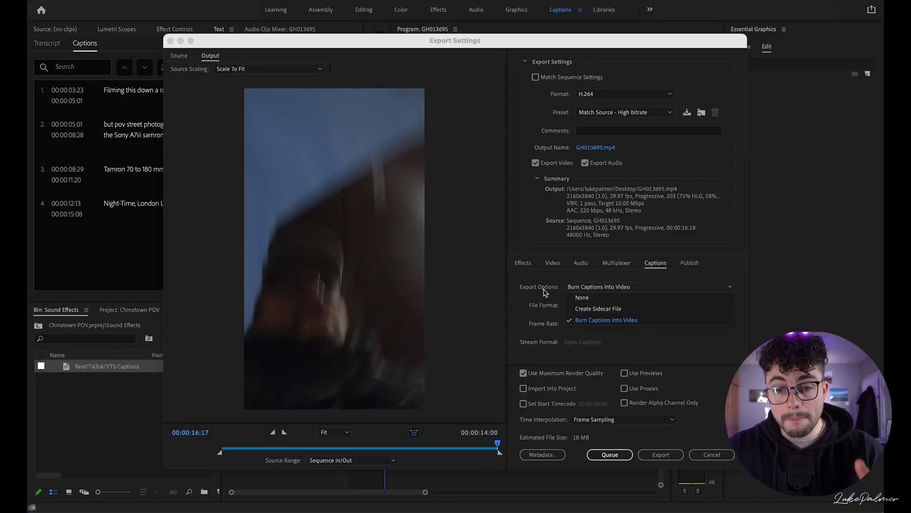
click(633, 339)
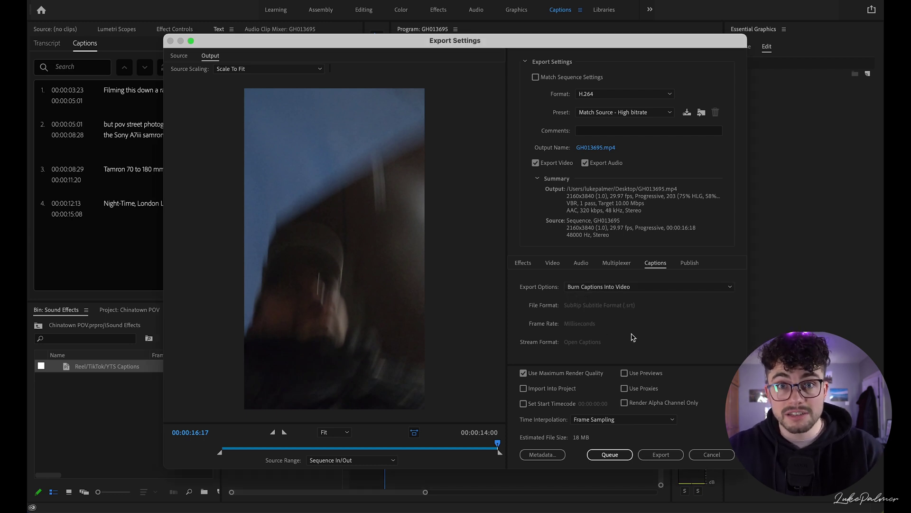